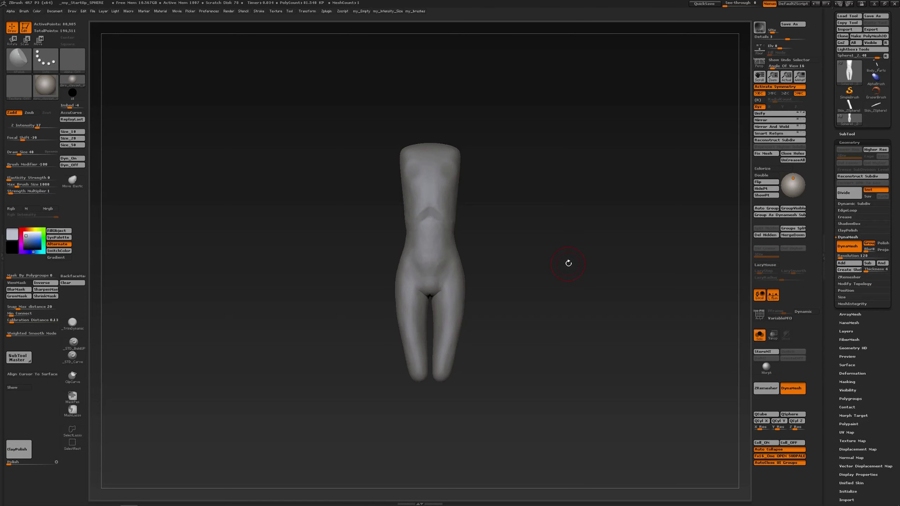
Display the torso's polygroups with the polyframe and choose the hPolish brush
key(shift)
key(shift+f)
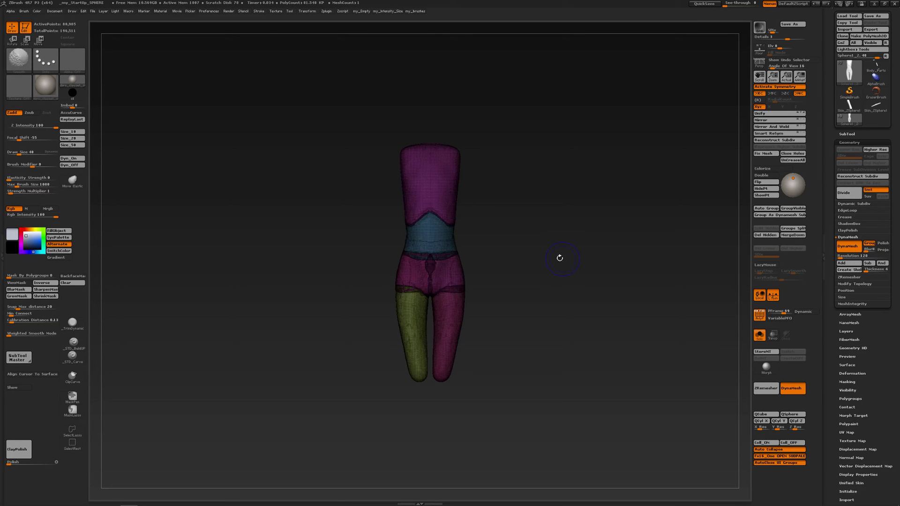
key(b)
key(h)
key(p)
mouse_move(493, 230)
alt+mouse_down()
mouse_move(499, 269)
mouse_move(529, 249)
alt+mouse_up()
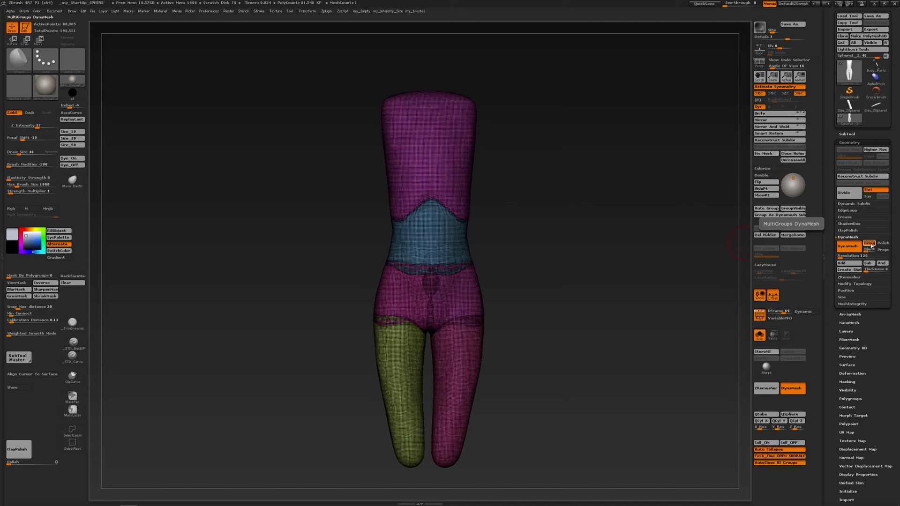
Isolate the upper-torso polygroup to inspect it, restore the full body, and turn the polyframe display off
key(shift)
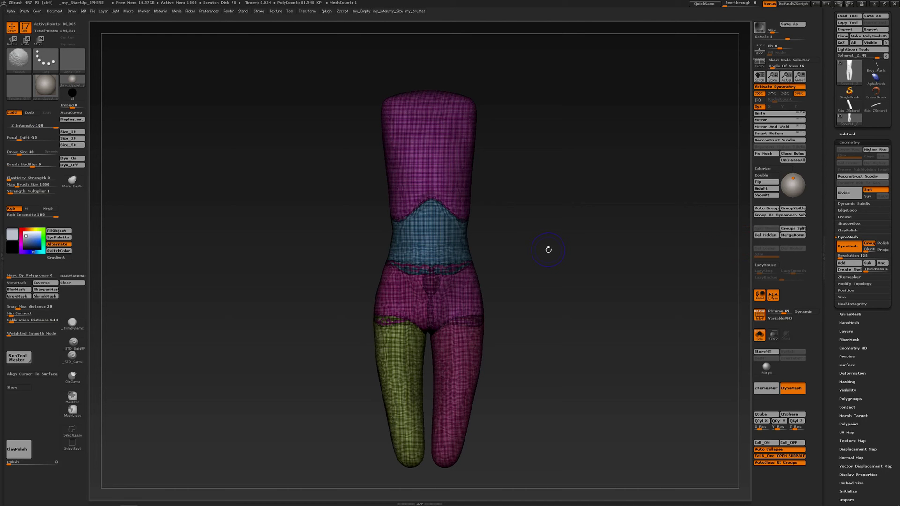
mouse_move(520, 191)
ctrl+mouse_down()
mouse_move(589, 196)
mouse_move(589, 187)
ctrl+mouse_up()
ctrl+shift+click(466, 169)
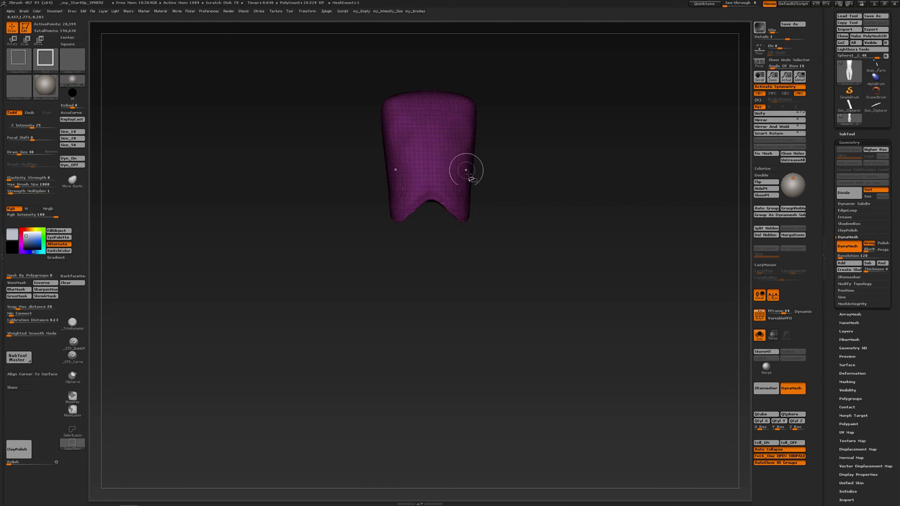
mouse_move(475, 240)
mouse_down()
mouse_move(480, 154)
mouse_move(474, 214)
mouse_up()
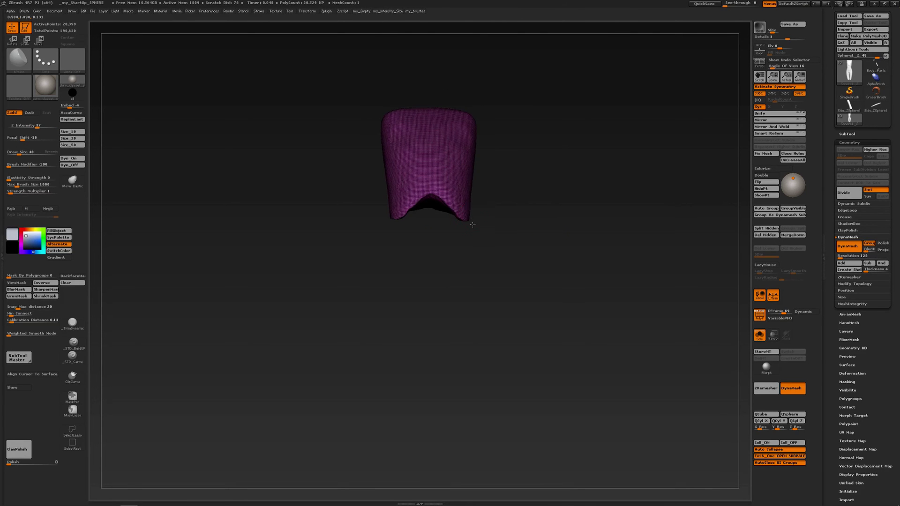
ctrl+shift+click(519, 215)
key(shift+f)
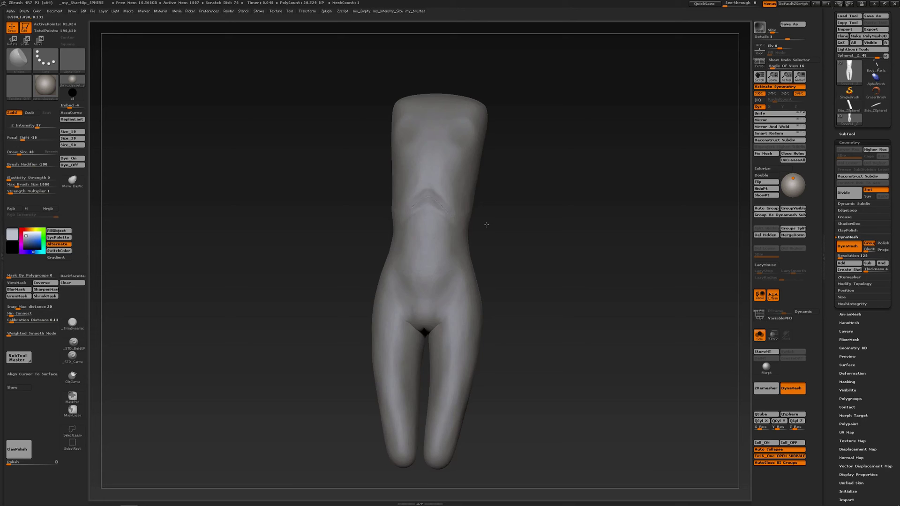
Polish the polygroup seams under the ribcage and across the front of the waist with the hPolish brush
shift+drag(486, 225, 486, 244)
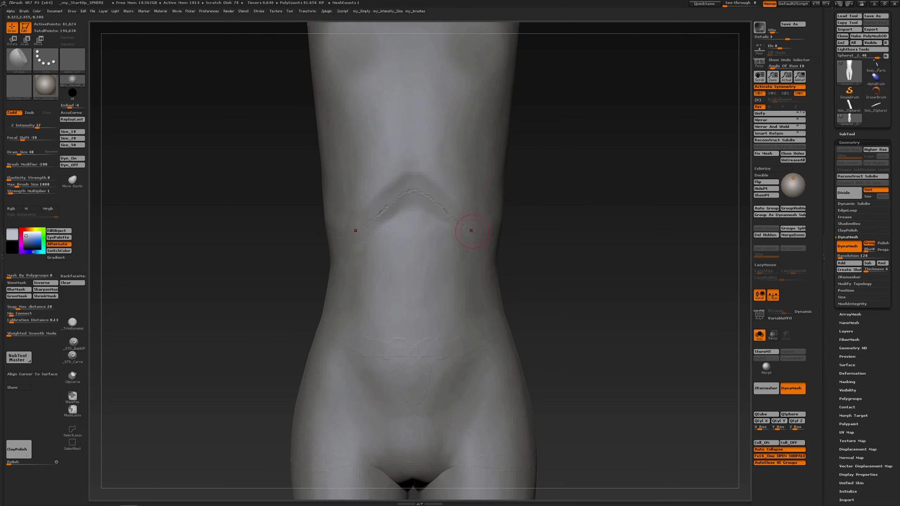
mouse_move(432, 201)
shift+mouse_down()
mouse_move(479, 234)
mouse_move(496, 237)
mouse_move(516, 219)
mouse_move(493, 215)
mouse_move(558, 221)
shift+mouse_up()
key(ctrl)
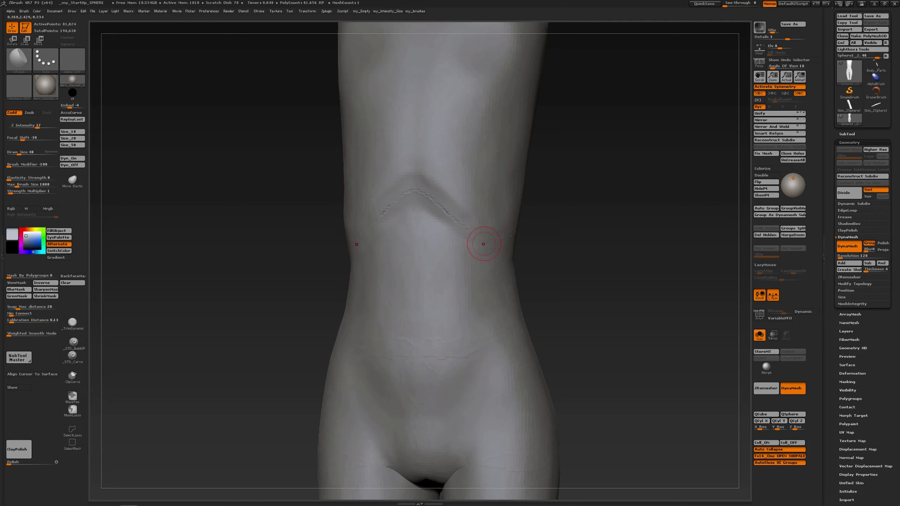
key(b)
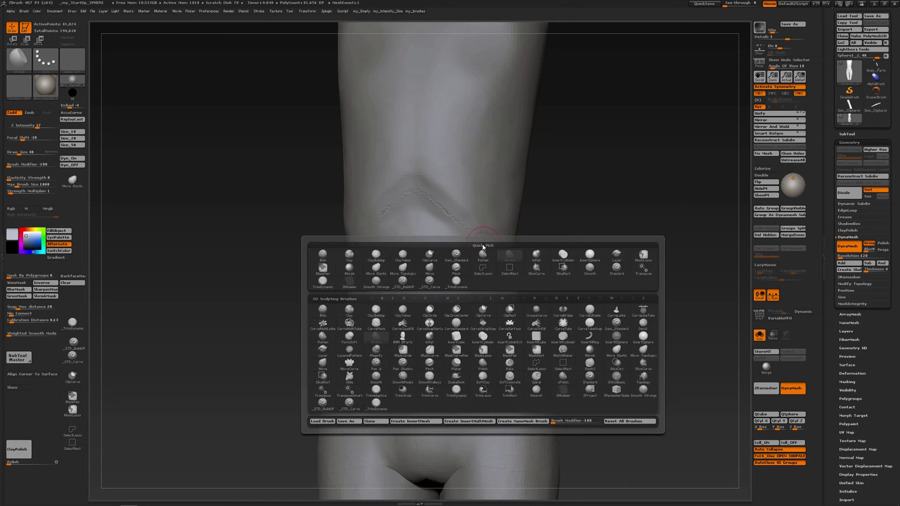
key(Escape)
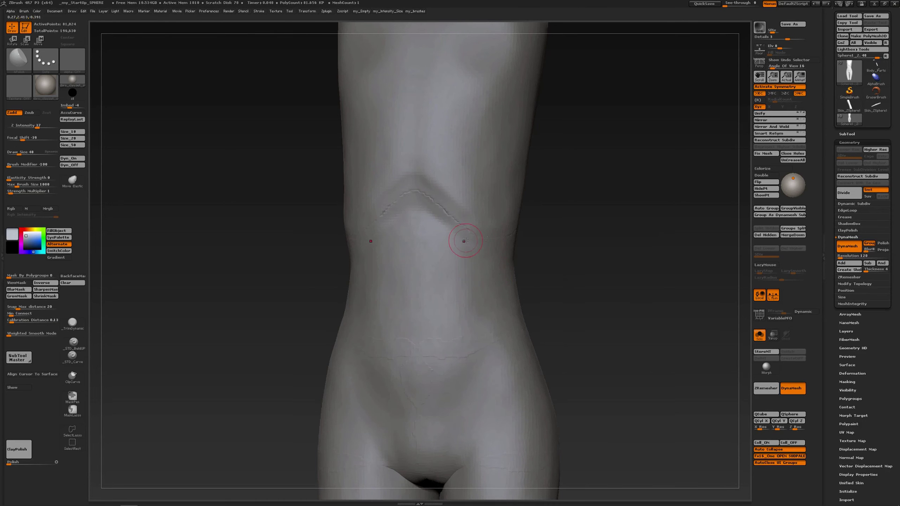
drag(452, 221, 445, 213)
drag(446, 341, 417, 341)
drag(477, 351, 425, 351)
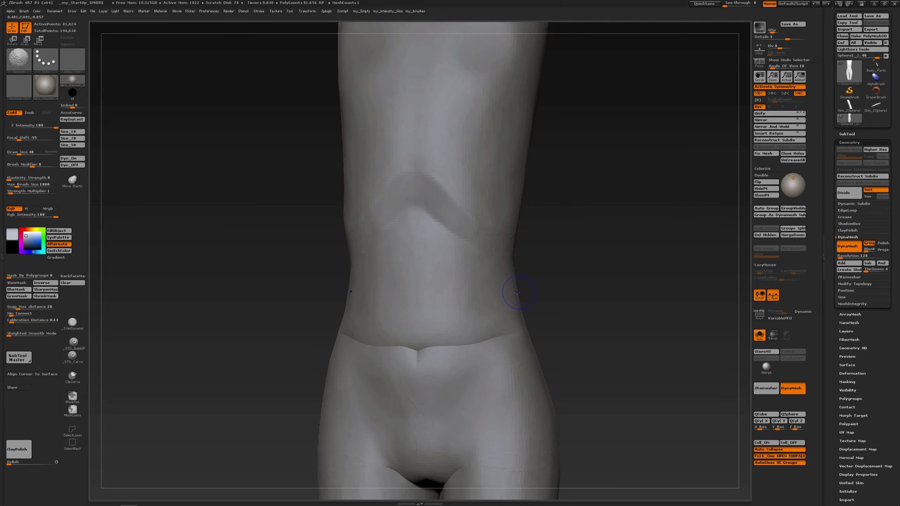
key(shift)
key(ctrl+z)
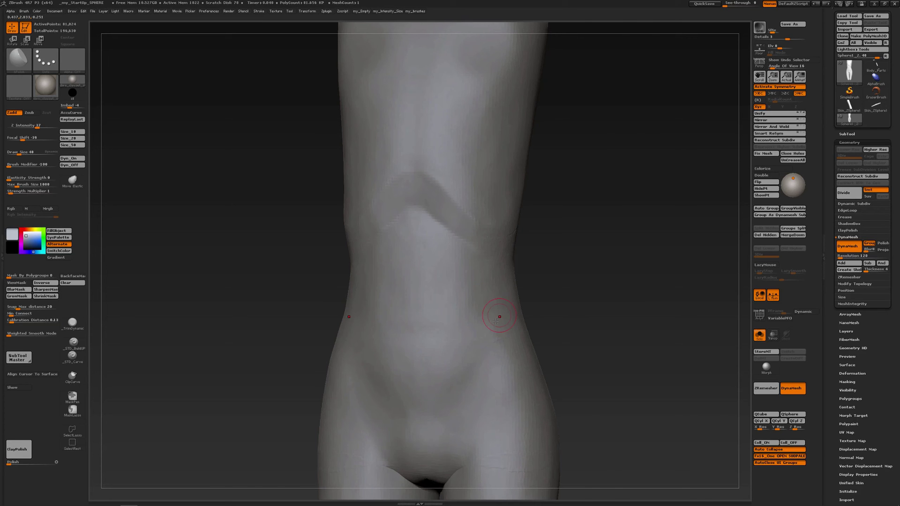
Try to polish the seam across the middle of the back, and undo the strokes
mouse_move(496, 321)
right_down()
mouse_move(539, 215)
mouse_move(537, 232)
mouse_move(456, 262)
mouse_move(489, 227)
mouse_move(438, 234)
right_up()
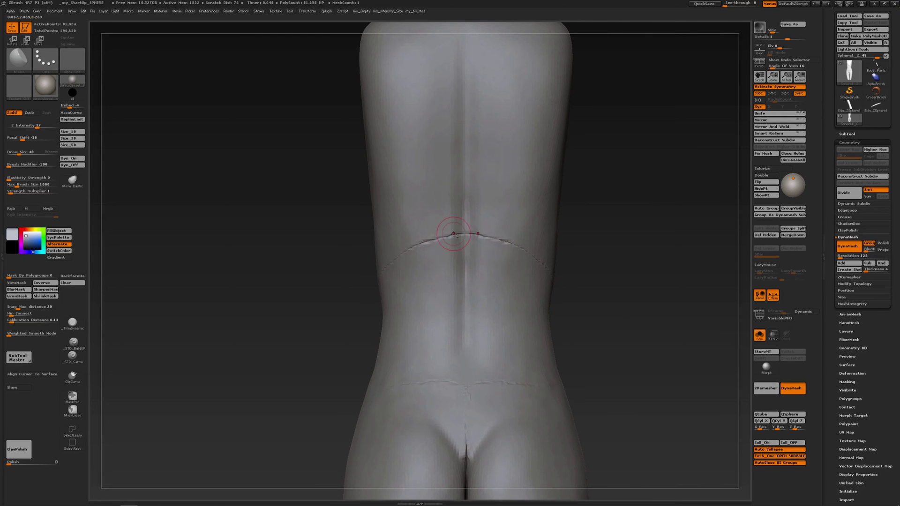
click(454, 234)
drag(450, 235, 433, 239)
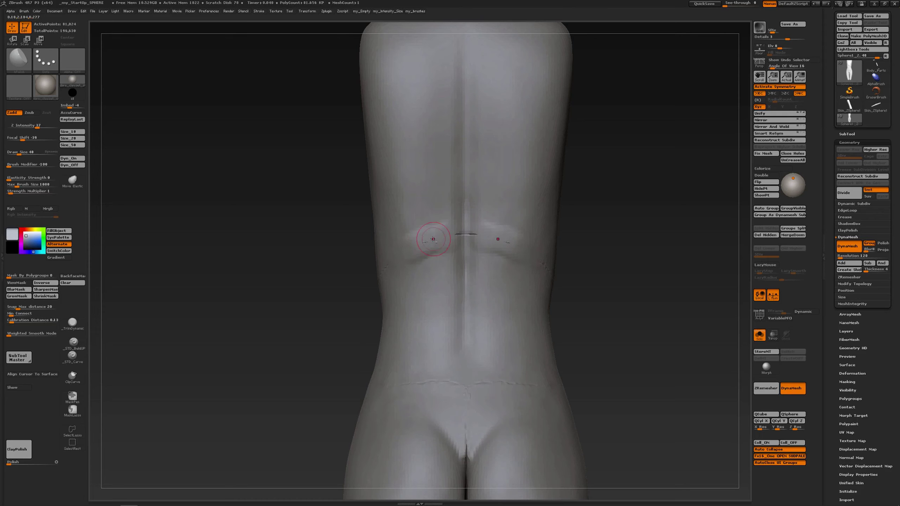
drag(456, 234, 472, 236)
key(ctrl+z)
key(ctrl+z)
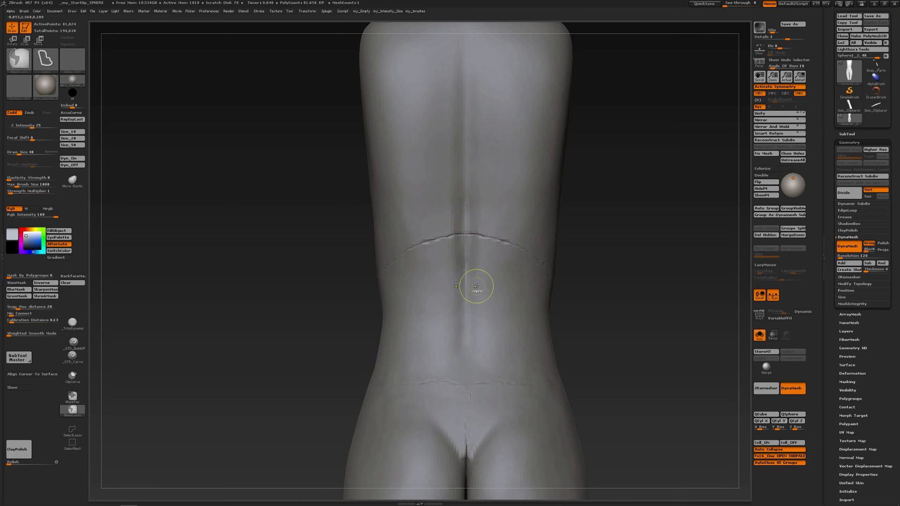
Even out the seam across the middle of the back near the spine and remesh the body with DynaMesh
key(space)
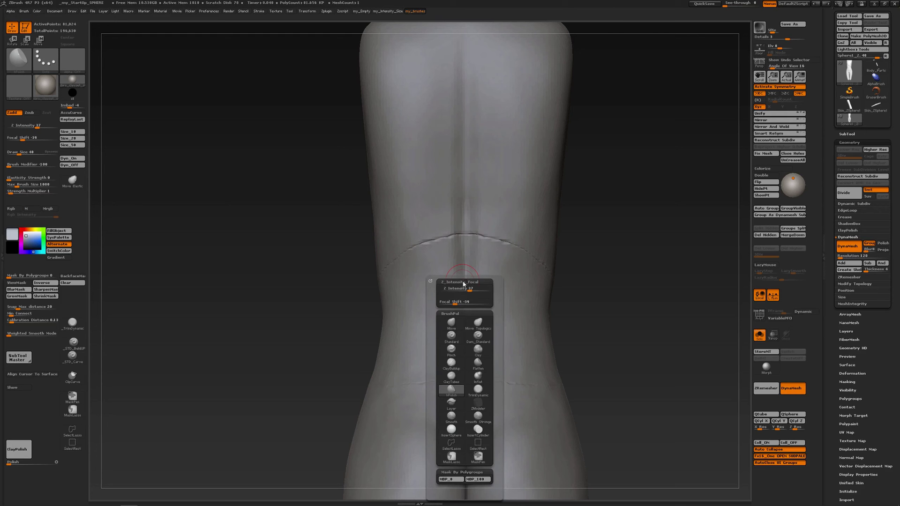
click(451, 390)
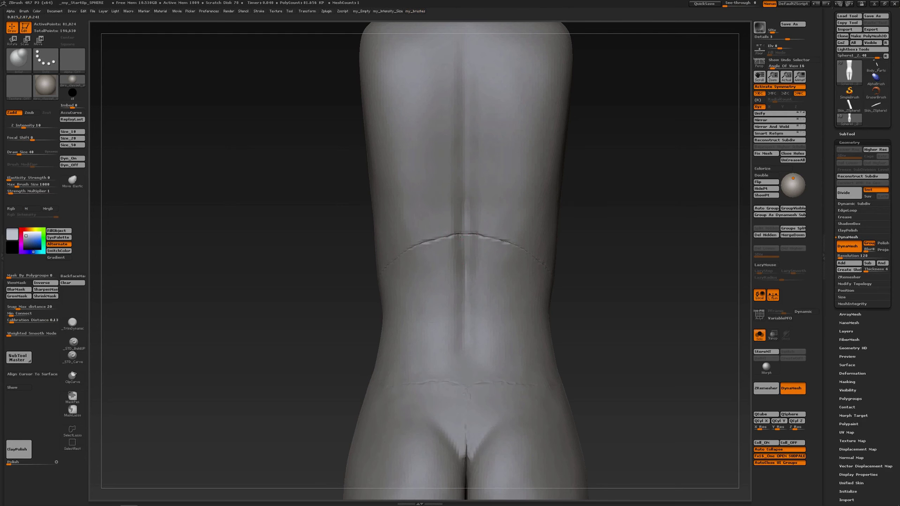
mouse_move(459, 235)
mouse_down()
mouse_move(471, 233)
mouse_move(406, 251)
mouse_move(453, 234)
mouse_move(421, 240)
mouse_move(450, 250)
mouse_up()
key(h)
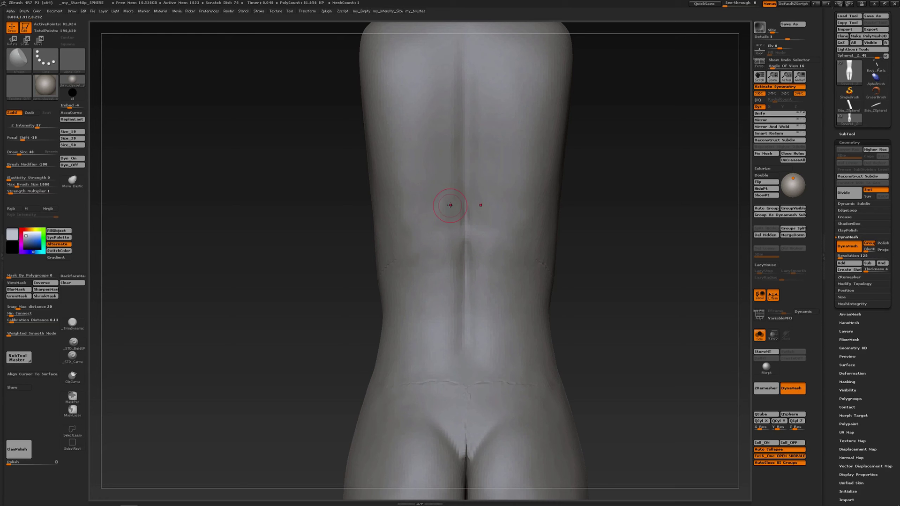
ctrl+drag(310, 176, 352, 207)
drag(454, 230, 459, 234)
ctrl+right_drag(443, 246, 417, 204)
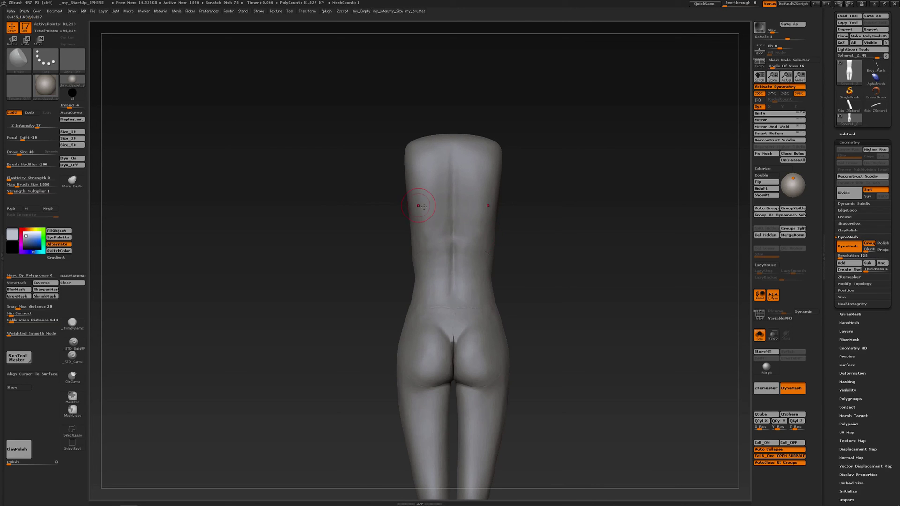
Polish away the remaining rib seam around the side and back of the torso with hPolish
mouse_move(398, 236)
right_down()
mouse_move(440, 237)
mouse_move(432, 253)
right_up()
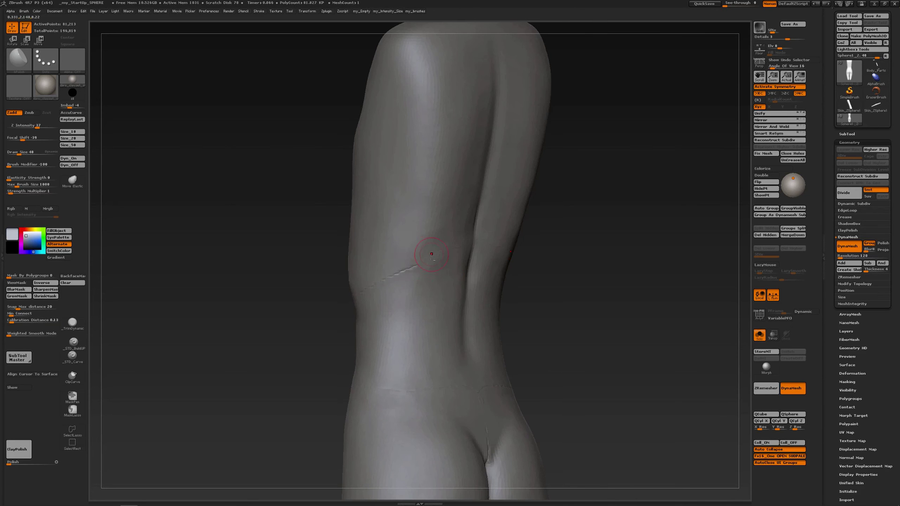
drag(410, 263, 398, 275)
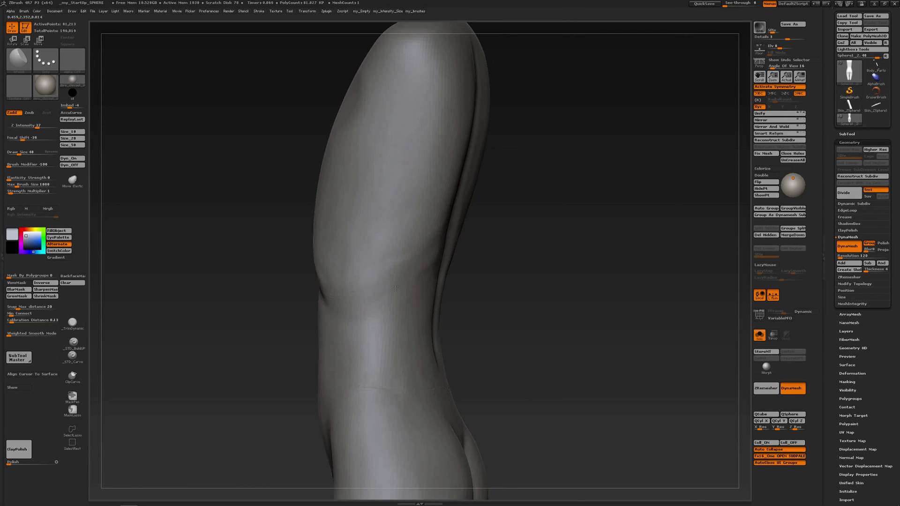
drag(426, 266, 441, 254)
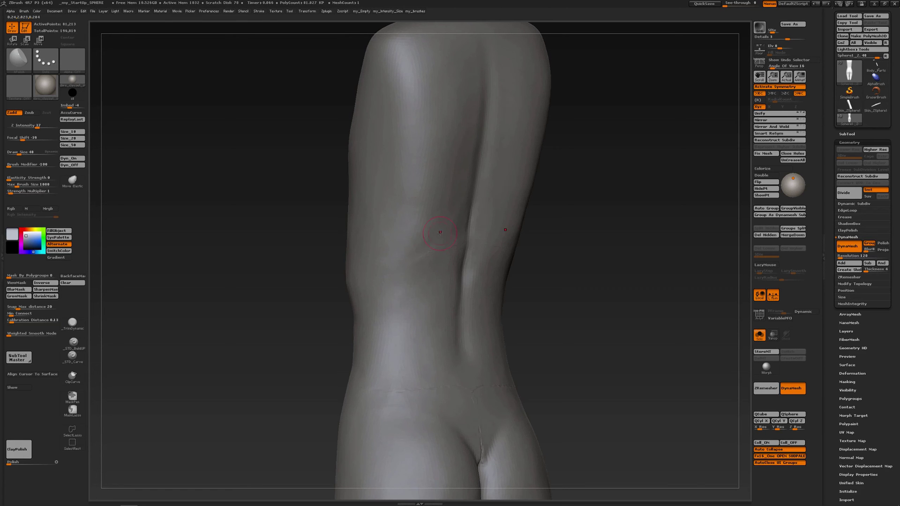
Try to blend the seam around the side of the ribcage with the Smooth brush, and undo the stroke
key(b)
key(d)
key(a)
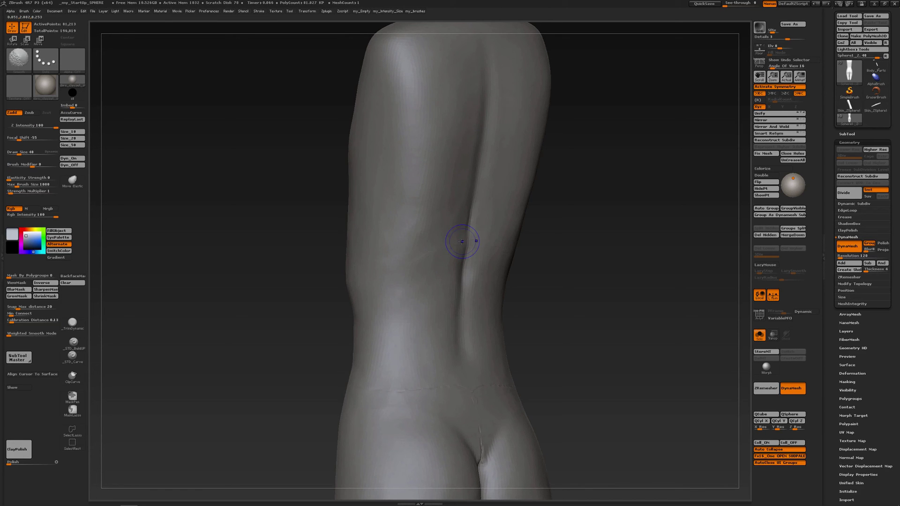
drag(462, 241, 358, 290)
right_drag(422, 276, 437, 253)
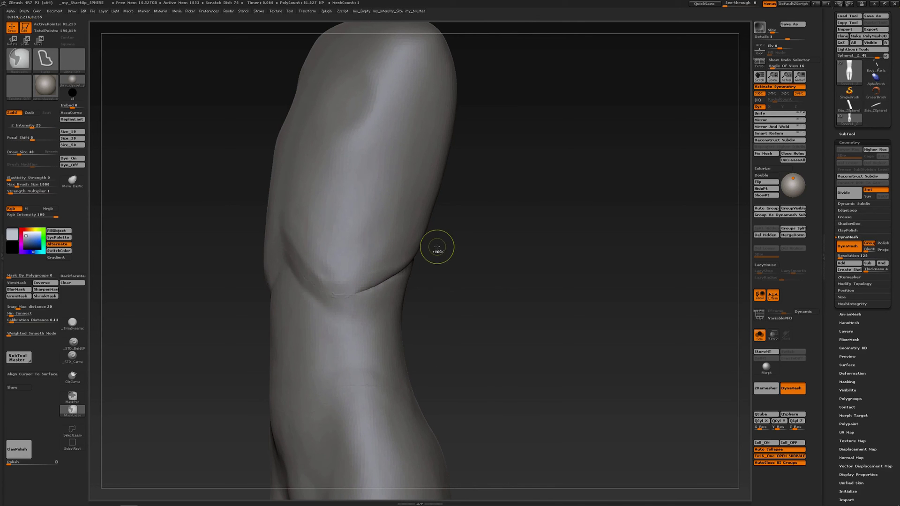
ctrl+drag(438, 251, 436, 255)
Polish the seam across the lower back with hPolish, undoing a trial stroke of the Smooth brush first
mouse_move(412, 280)
right_down()
mouse_move(451, 277)
mouse_move(429, 241)
mouse_move(398, 234)
mouse_move(399, 287)
mouse_move(393, 277)
right_up()
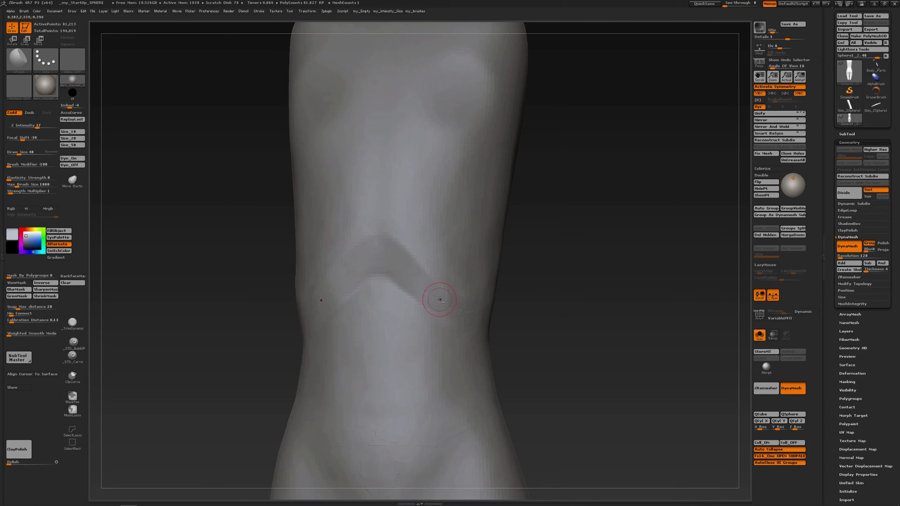
right_drag(456, 299, 438, 311)
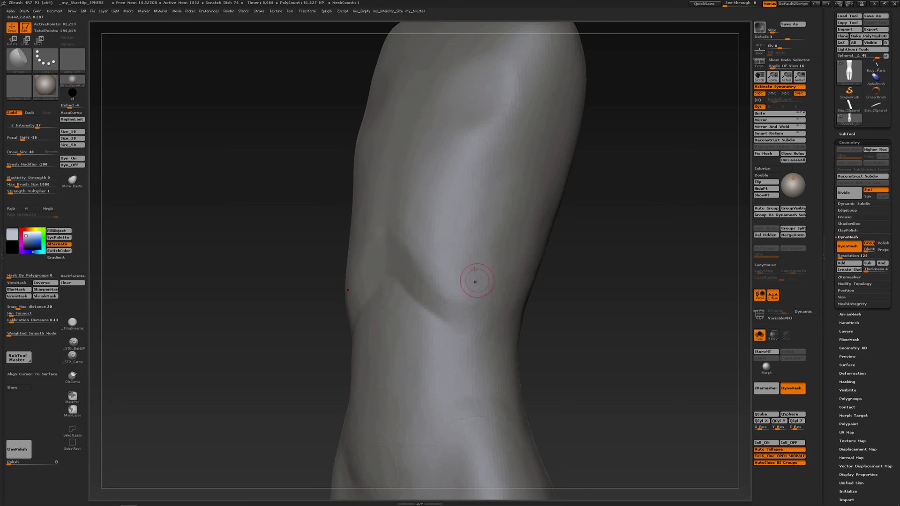
ctrl+right_drag(474, 281, 434, 270)
mouse_move(434, 270)
right_down()
mouse_move(455, 274)
mouse_move(438, 191)
mouse_move(496, 220)
right_up()
mouse_move(440, 230)
right_down()
mouse_move(460, 239)
mouse_move(436, 249)
mouse_move(432, 273)
right_up()
mouse_move(431, 274)
shift+mouse_down()
mouse_move(382, 284)
mouse_move(381, 338)
shift+mouse_up()
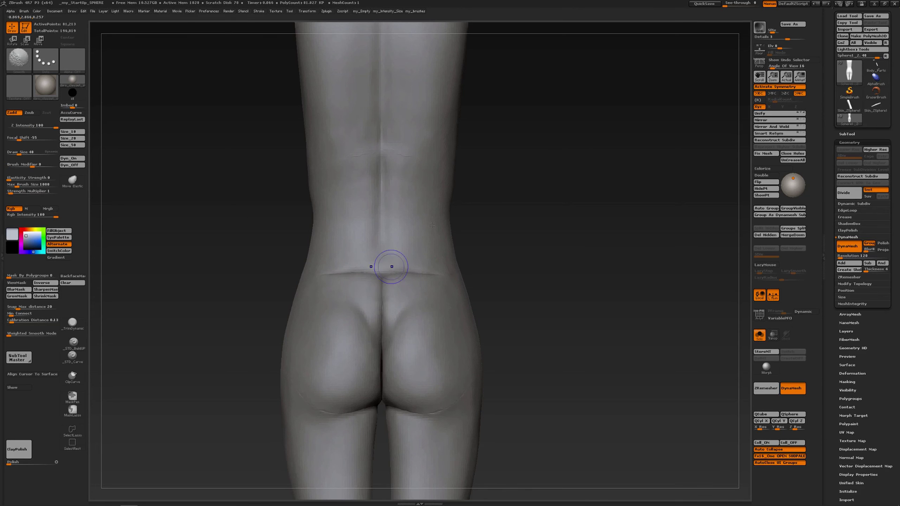
key(ctrl+z)
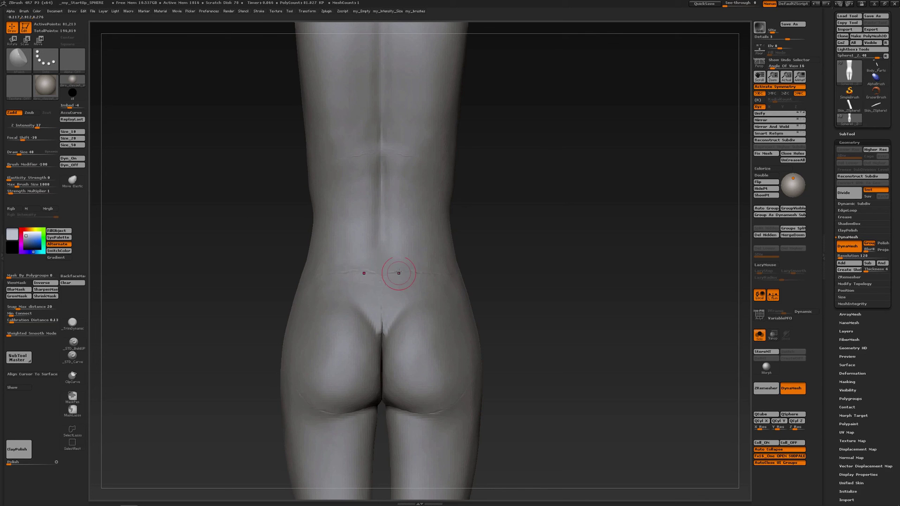
mouse_move(398, 271)
mouse_down()
mouse_move(443, 277)
mouse_move(442, 264)
mouse_move(409, 263)
mouse_move(412, 256)
mouse_up()
Try to fill the creases under the buttocks with the Clay brush, and undo the strokes
key(space)
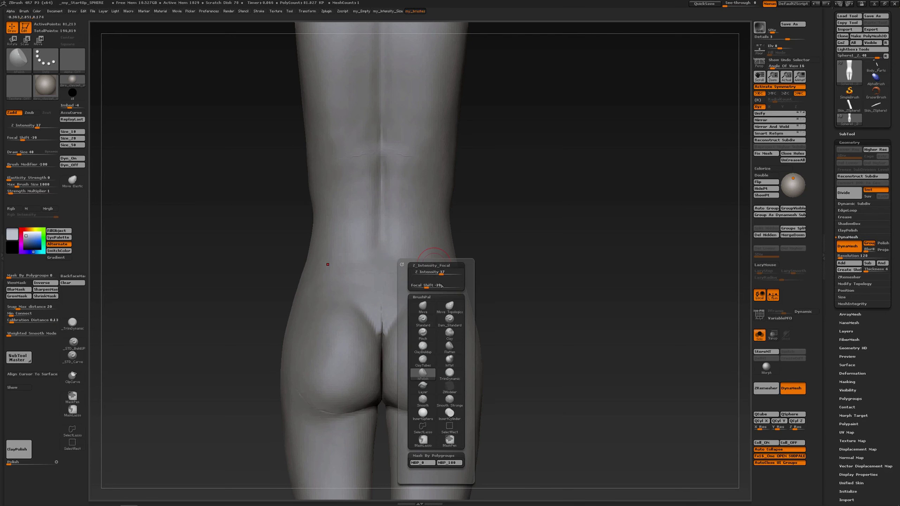
click(450, 333)
alt+right_drag(388, 327, 386, 270)
mouse_move(352, 277)
alt+mouse_down()
mouse_move(399, 284)
mouse_move(355, 279)
mouse_move(368, 286)
alt+mouse_up()
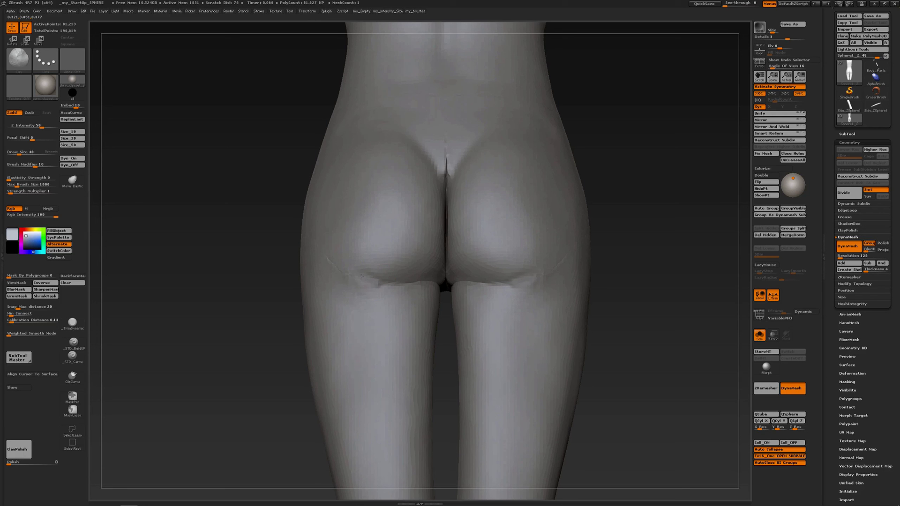
drag(361, 277, 387, 285)
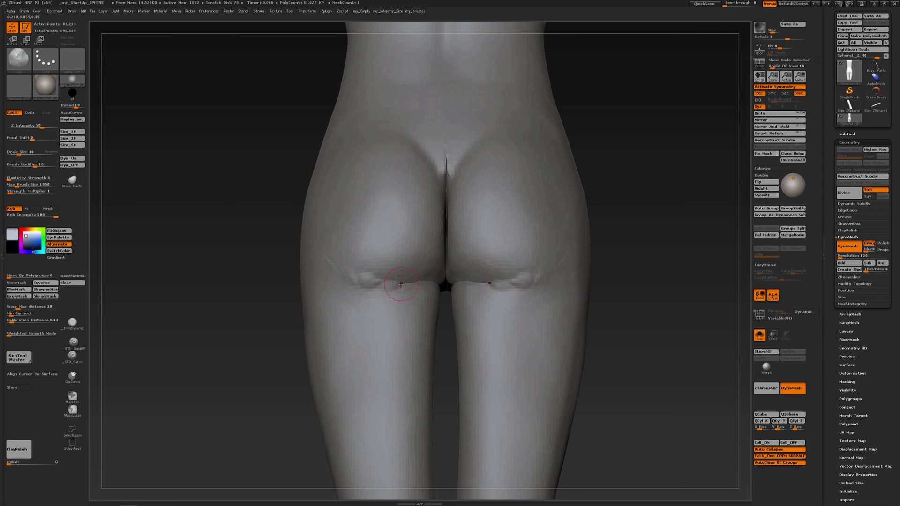
right_drag(394, 281, 364, 285)
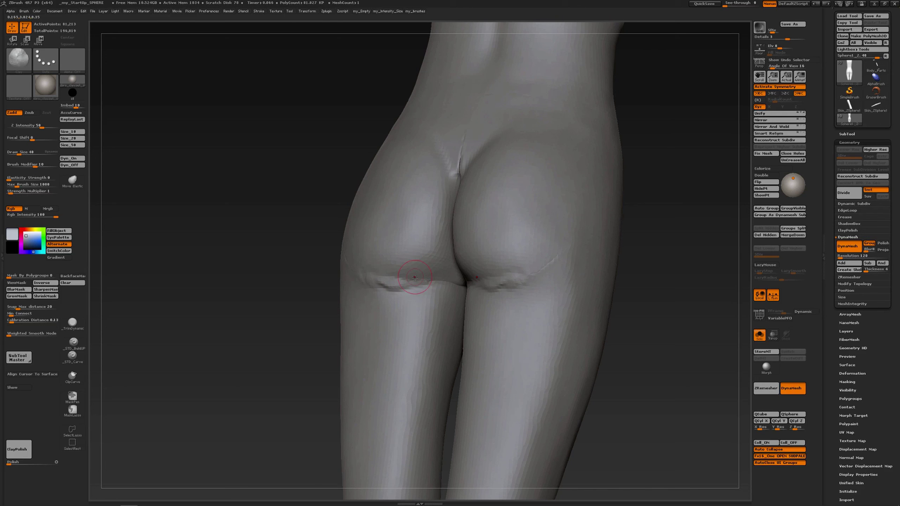
key(ctrl)
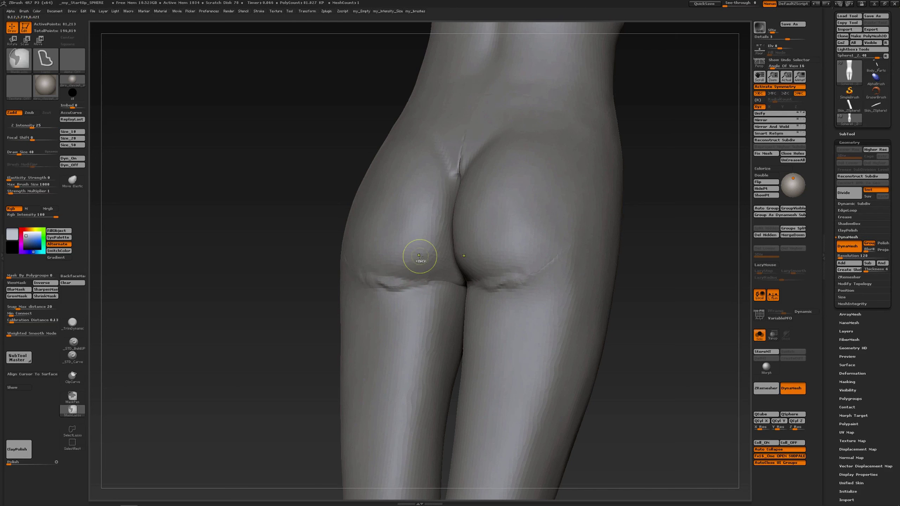
key(ctrl+z)
key(ctrl+z)
key(ctrl+z)
key(ctrl+z)
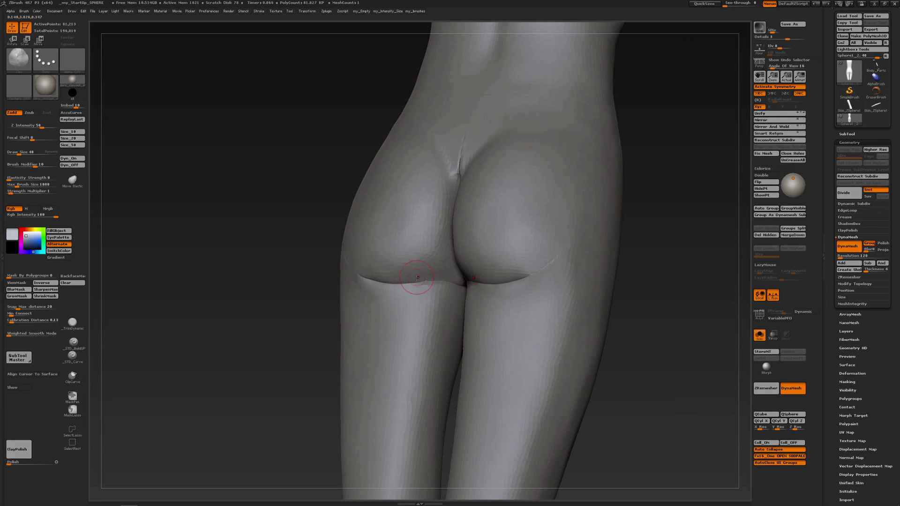
Flatten the seam along the creases under the buttocks with the hPolish brush
key(b)
key(h)
key(p)
drag(426, 282, 360, 279)
ctrl+right_drag(396, 294, 364, 302)
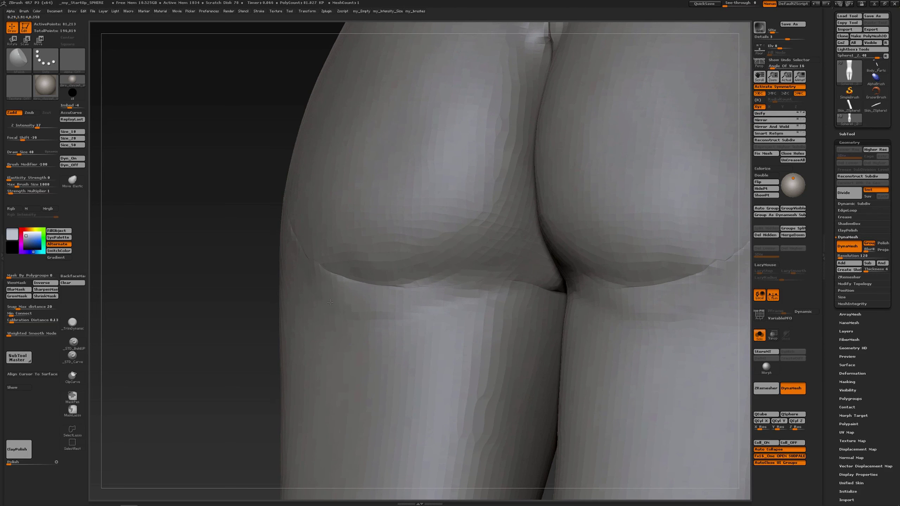
key(shift)
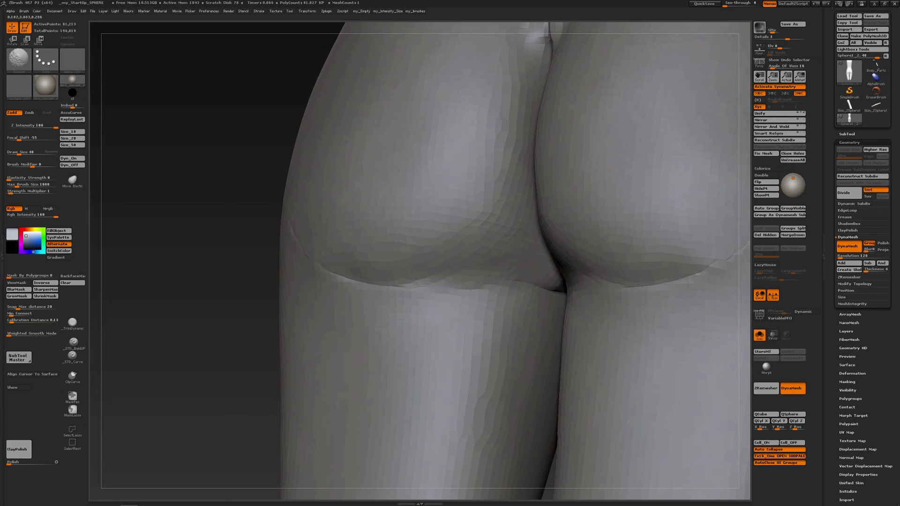
key(shift)
ctrl+right_drag(423, 290, 441, 289)
drag(441, 288, 366, 274)
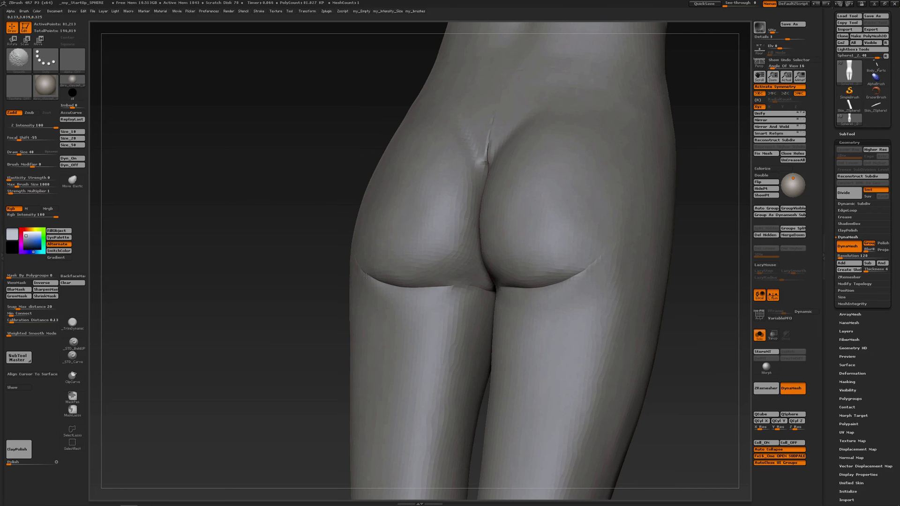
Smooth the creases under the buttocks and blend the seam at their outer ends into the thighs
right_drag(420, 293, 454, 292)
shift+drag(377, 283, 457, 291)
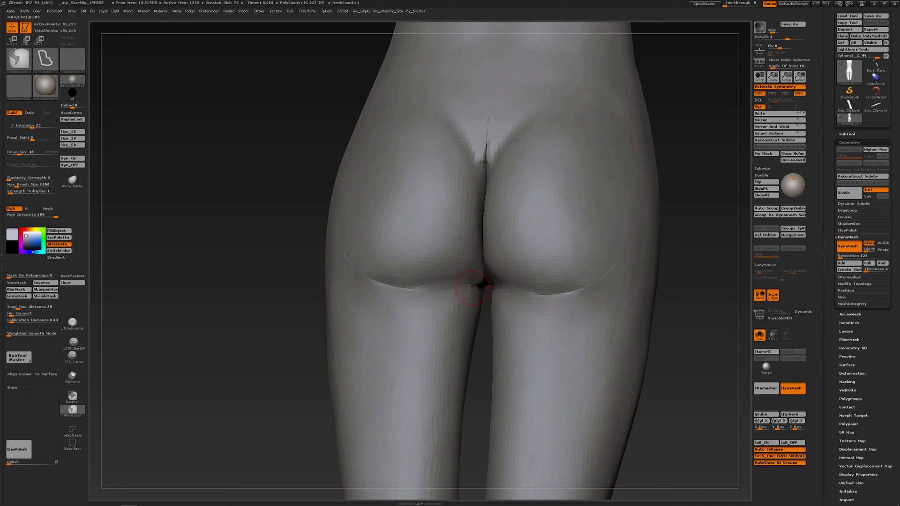
right_drag(448, 296, 478, 297)
mouse_move(471, 285)
shift+mouse_down()
mouse_move(407, 300)
mouse_move(454, 318)
shift+mouse_up()
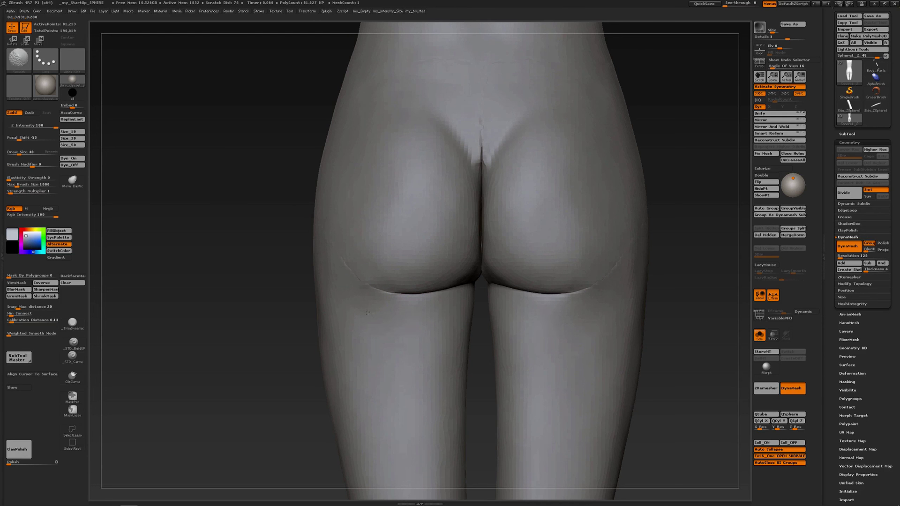
shift+drag(350, 315, 373, 306)
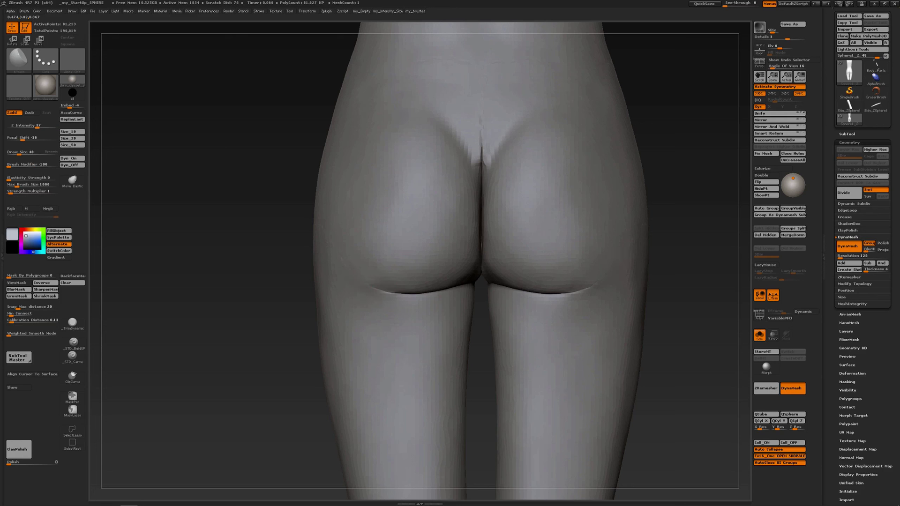
drag(387, 294, 378, 286)
Build up the surface at the top of the cleft between the buttocks to fill the narrow gap
drag(281, 295, 248, 323)
drag(436, 233, 438, 229)
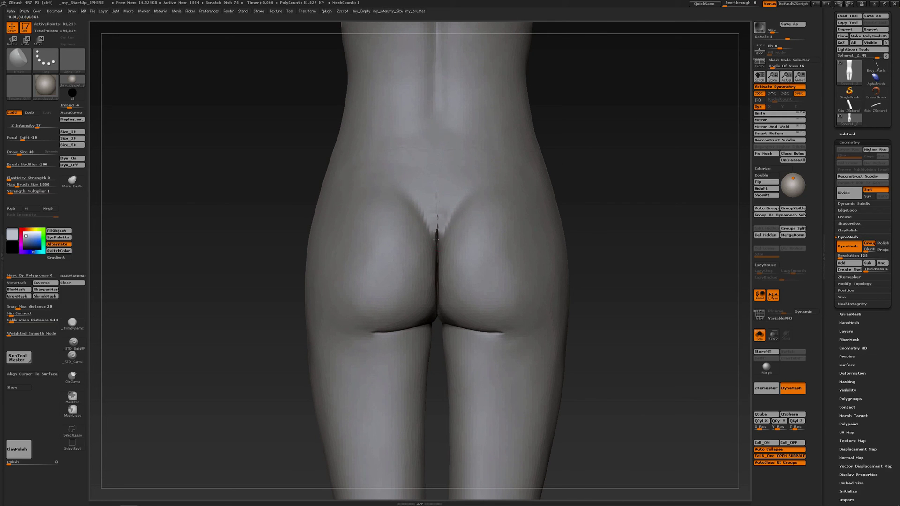
key(space)
click(453, 346)
mouse_move(436, 254)
mouse_down()
mouse_move(437, 214)
mouse_move(434, 249)
mouse_up()
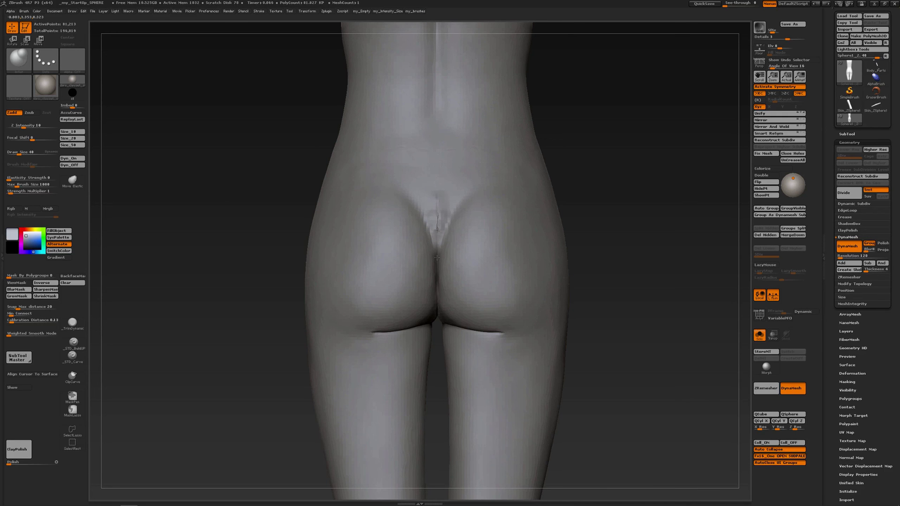
mouse_move(437, 282)
mouse_down()
mouse_move(432, 221)
mouse_move(438, 204)
mouse_move(436, 226)
mouse_move(448, 204)
mouse_up()
Flatten the filled area at the top of the buttock cleft with hPolish and soften its edges
key(b)
key(h)
key(p)
drag(436, 233, 447, 212)
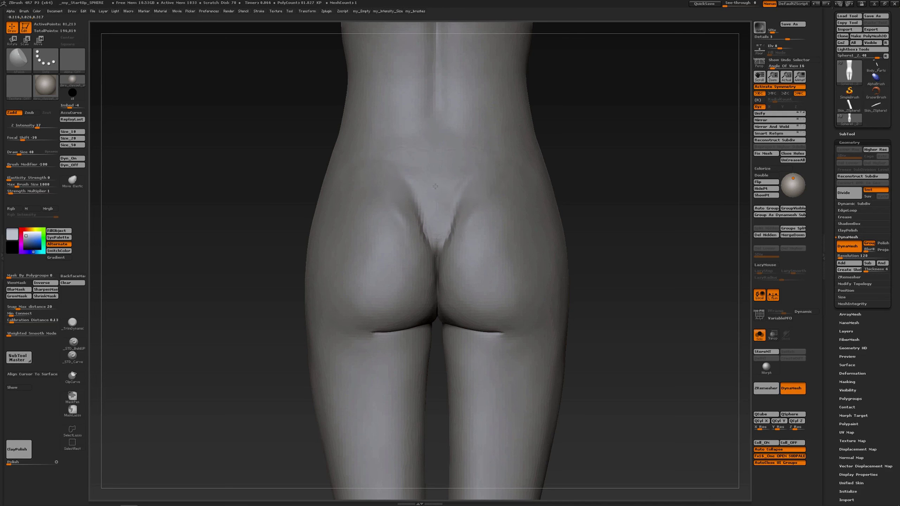
key(shift)
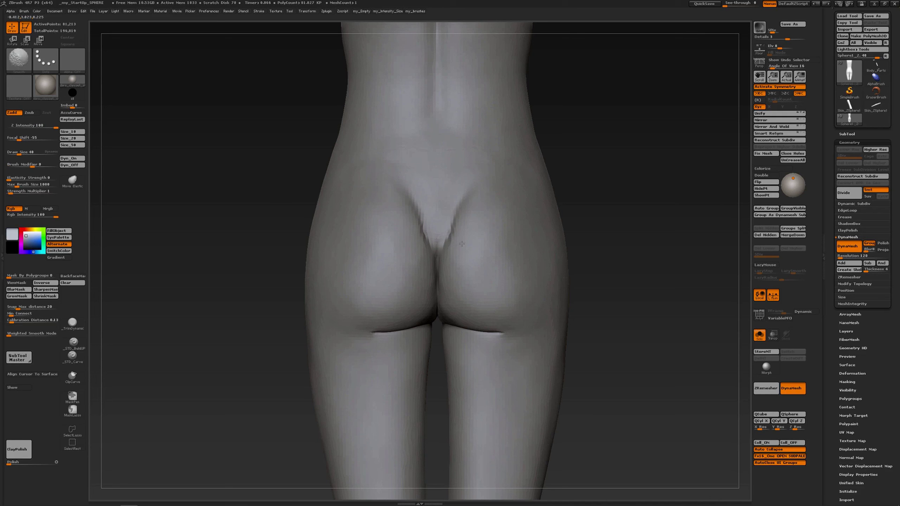
drag(456, 214, 448, 234)
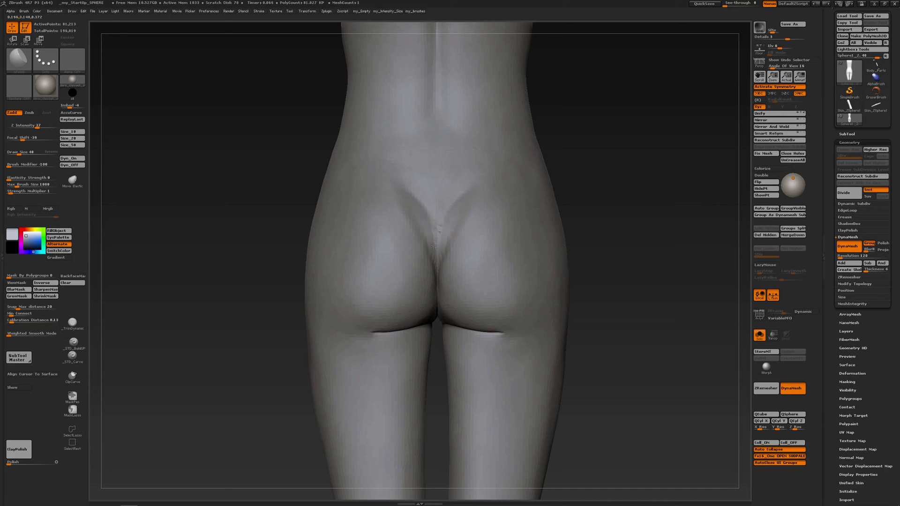
Polish the transition from the lower back into the buttocks and the upper cleft with hPolish
drag(432, 214, 432, 238)
ctrl+right_drag(430, 227, 430, 255)
drag(428, 244, 427, 263)
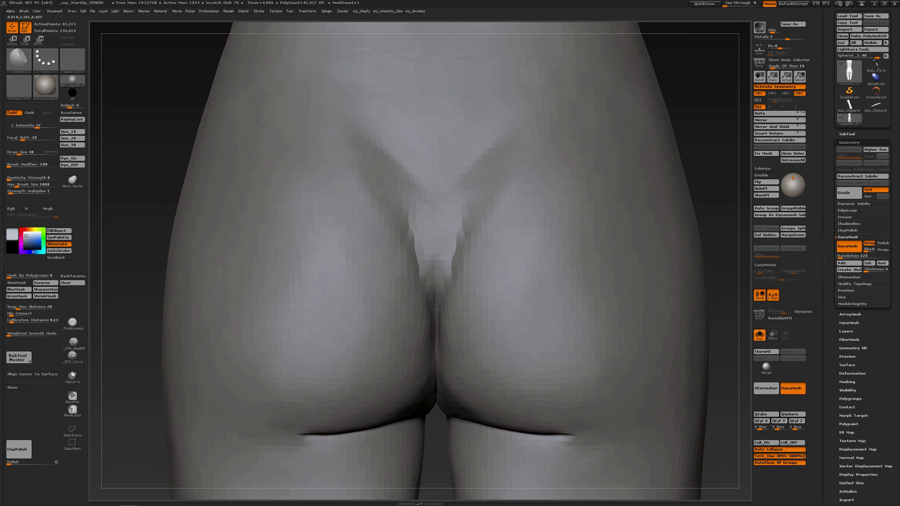
scroll(389, 188, down, 3)
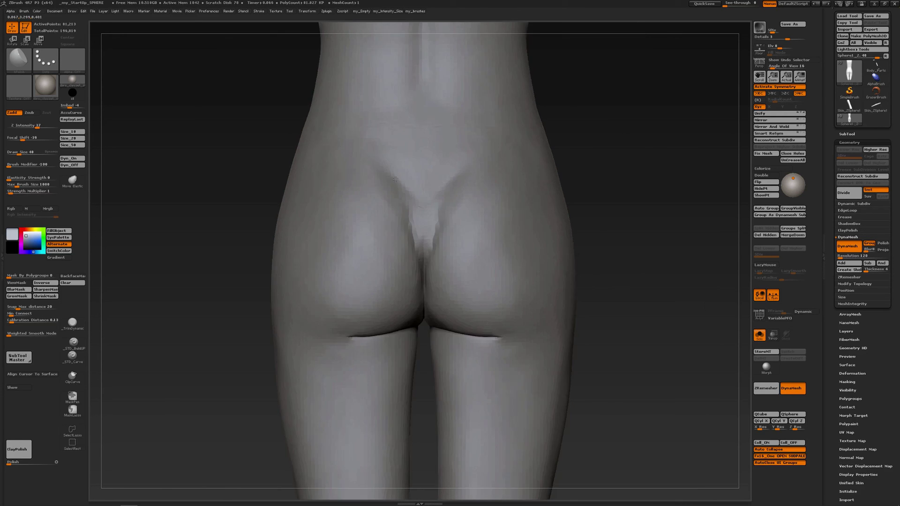
drag(401, 194, 413, 224)
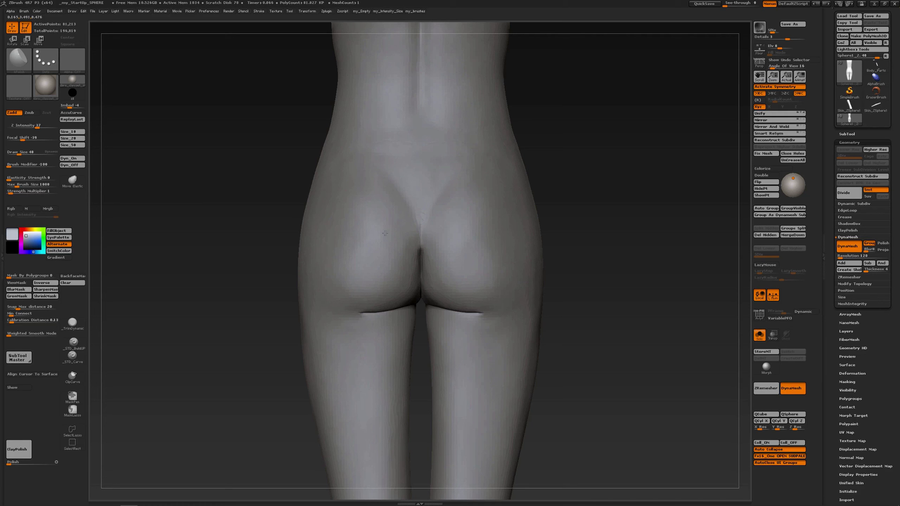
Inspect the whole figure from the back and front, briefly showing the polygroups and checking the hips up close
mouse_move(385, 233)
alt+right_down()
mouse_move(378, 217)
mouse_move(399, 180)
mouse_move(437, 219)
alt+right_up()
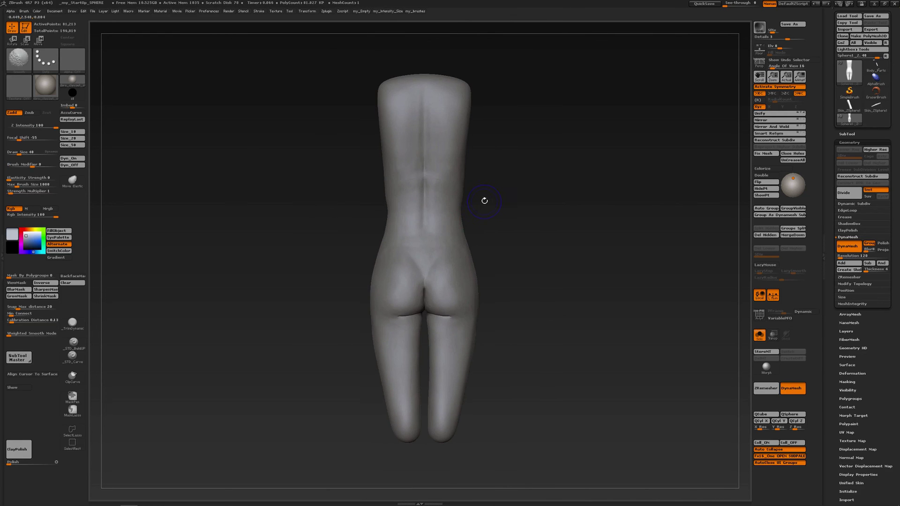
key(shift+f)
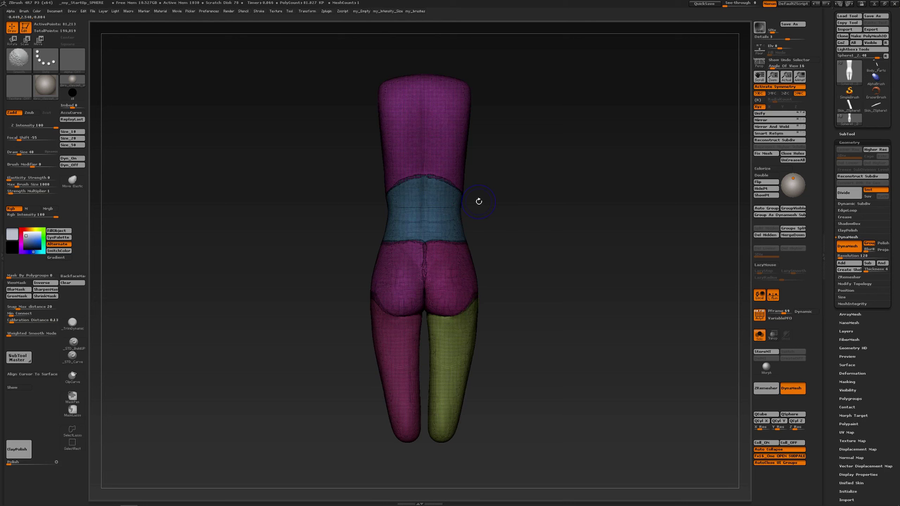
key(shift+f)
drag(477, 202, 448, 184)
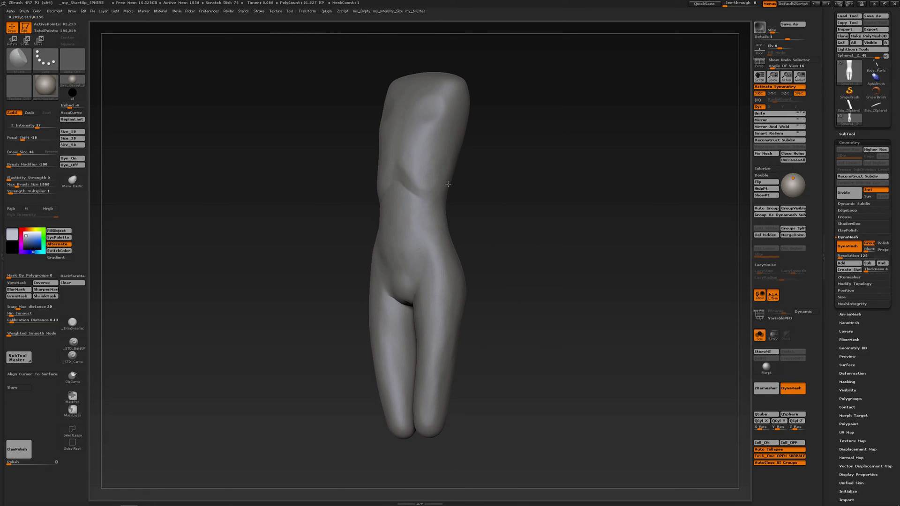
alt+right_drag(448, 313, 450, 284)
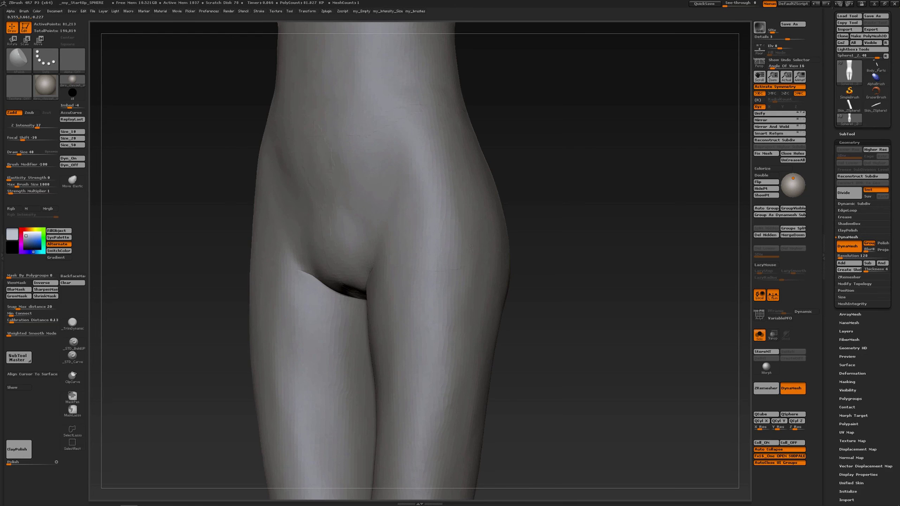
ctrl+right_drag(474, 250, 482, 222)
mouse_move(482, 222)
ctrl+right_down()
mouse_move(468, 199)
mouse_move(469, 235)
ctrl+right_up()
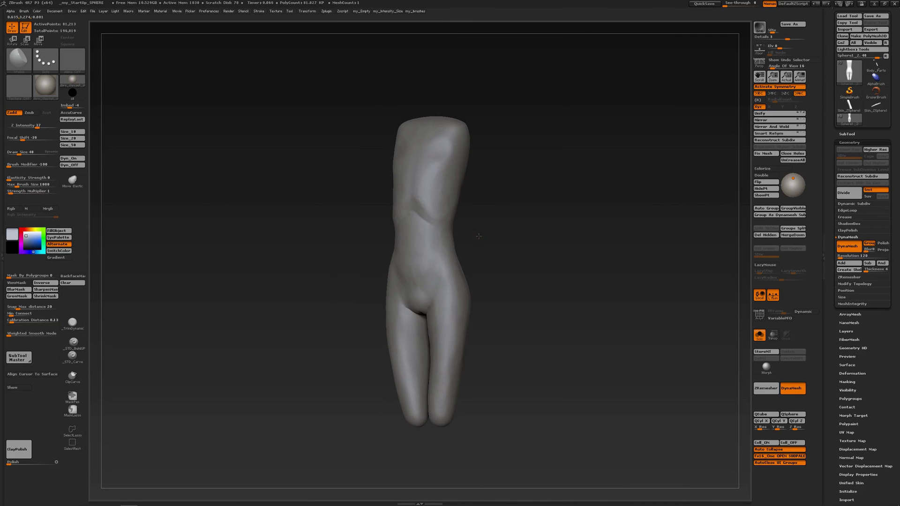